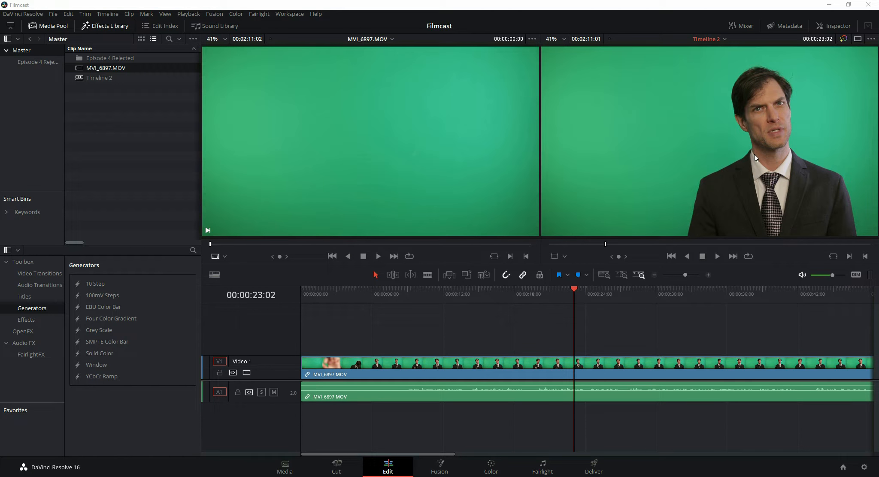
# Sample the green backdrop of the clip with the HSL qualifier's picker on the Color page and invert the selection
pyautogui.click(491, 467)
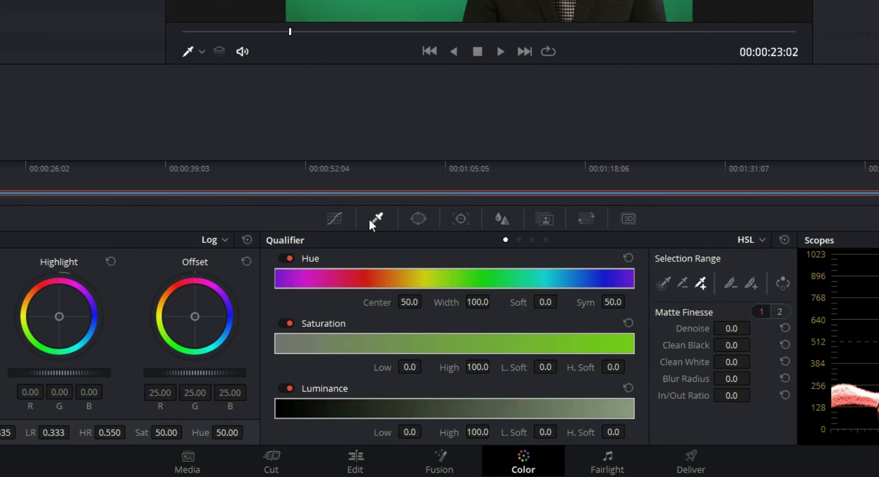
pyautogui.click(340, 219)
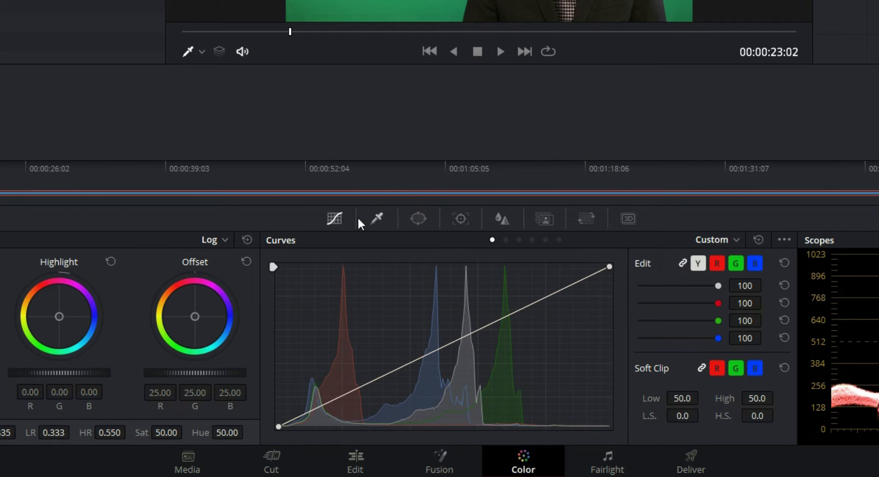
pyautogui.click(376, 219)
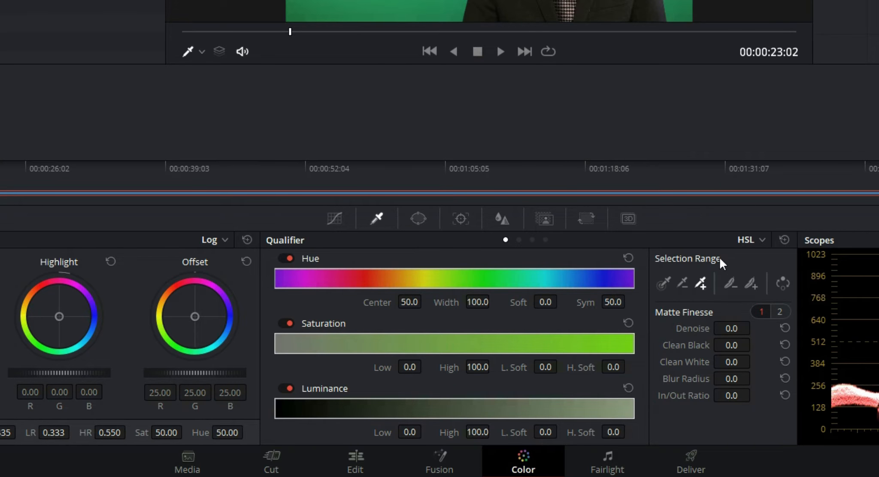
pyautogui.click(661, 284)
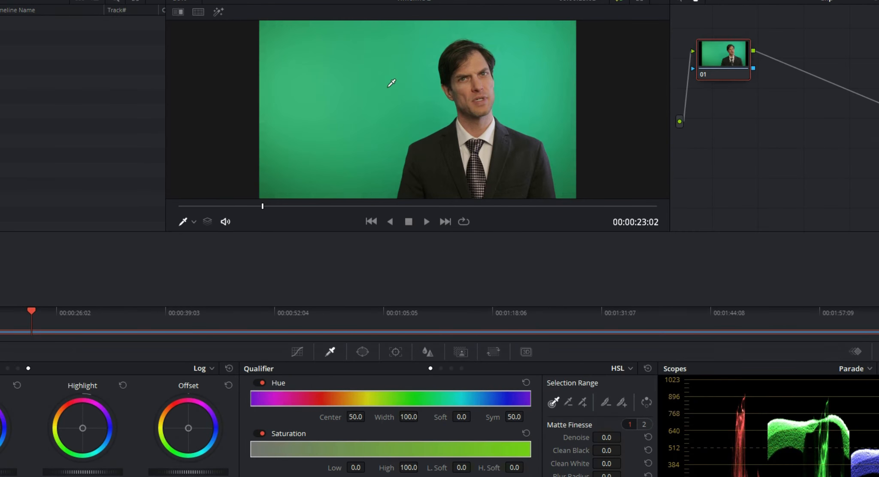
pyautogui.click(392, 83)
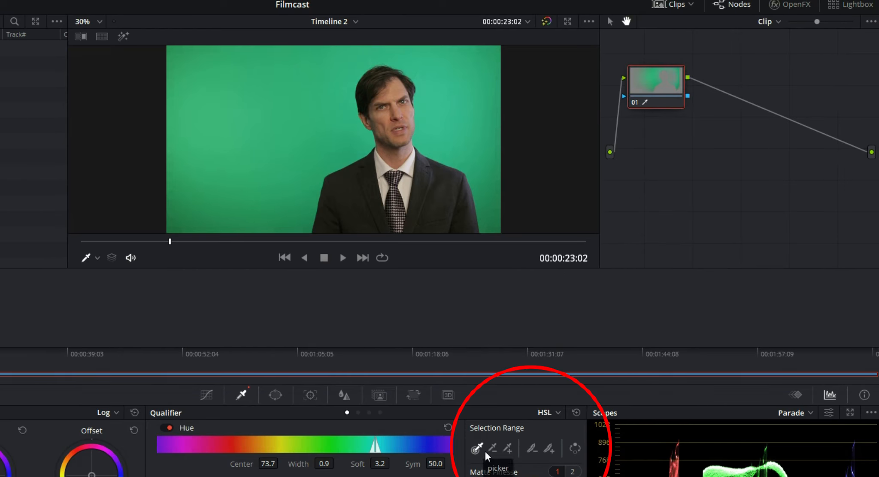
pyautogui.click(575, 449)
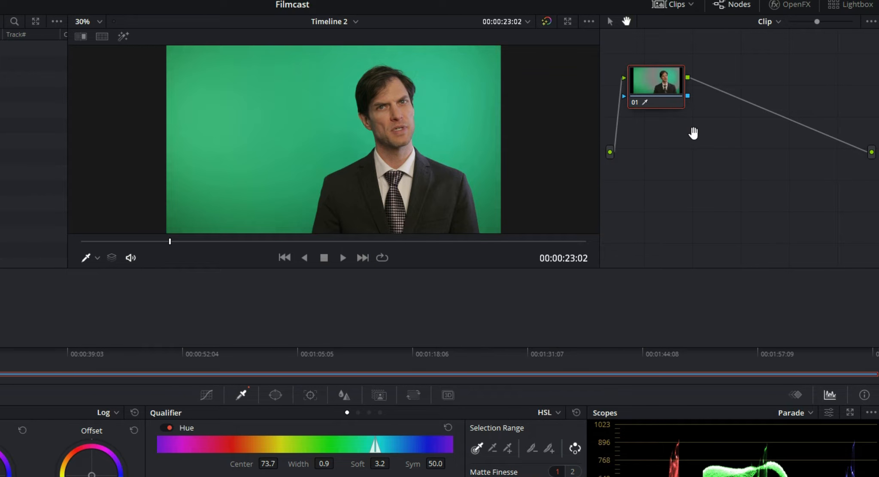
# Add an alpha output to the node graph and connect node 01's alpha output to it
pyautogui.click(736, 8)
pyautogui.click(735, 6)
pyautogui.rightClick(676, 154)
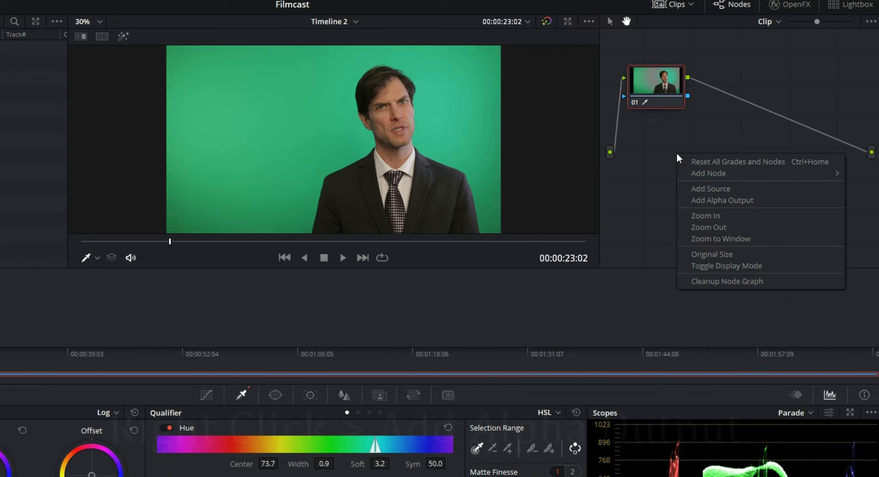
pyautogui.click(716, 202)
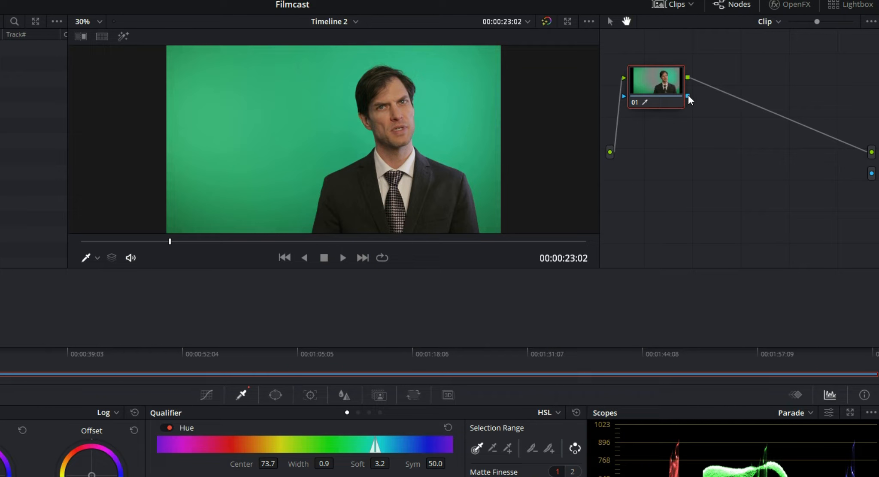
pyautogui.moveTo(689, 100); pyautogui.dragTo(873, 179)
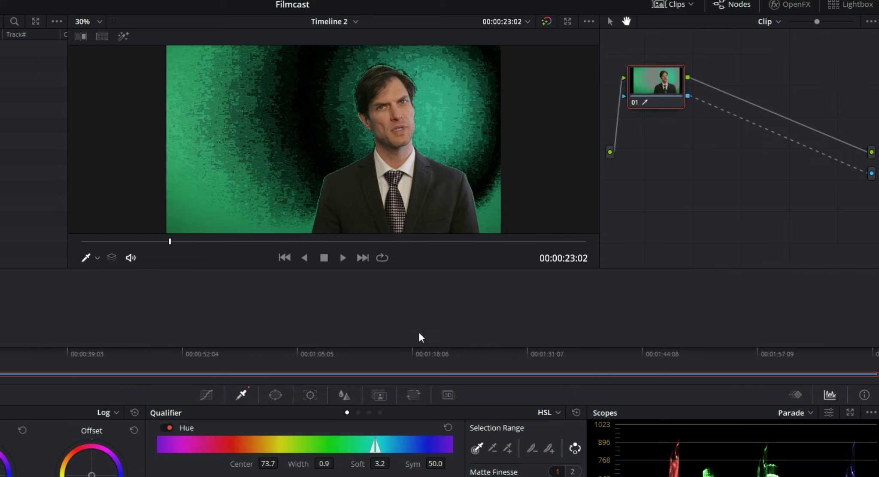
# Add the backdrop beside the man's face and in the lower-left corner of the frame to the qualifier's color range
pyautogui.click(509, 449)
pyautogui.click(444, 110)
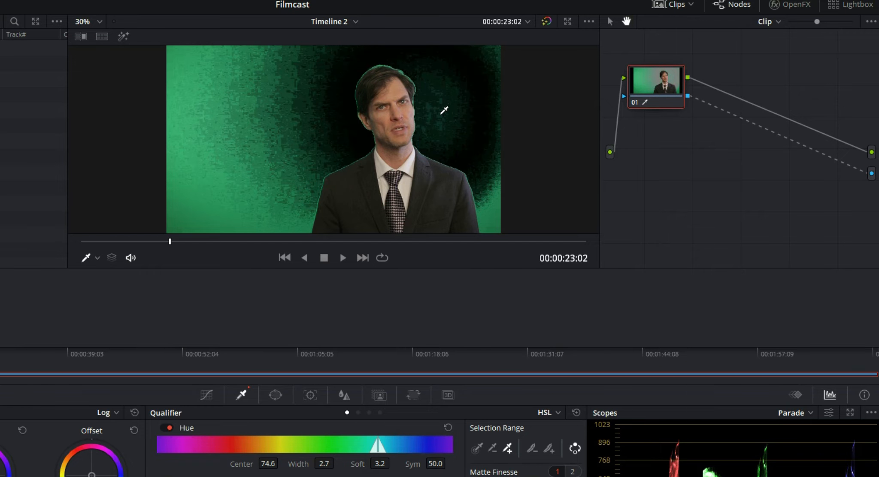
pyautogui.click(180, 210)
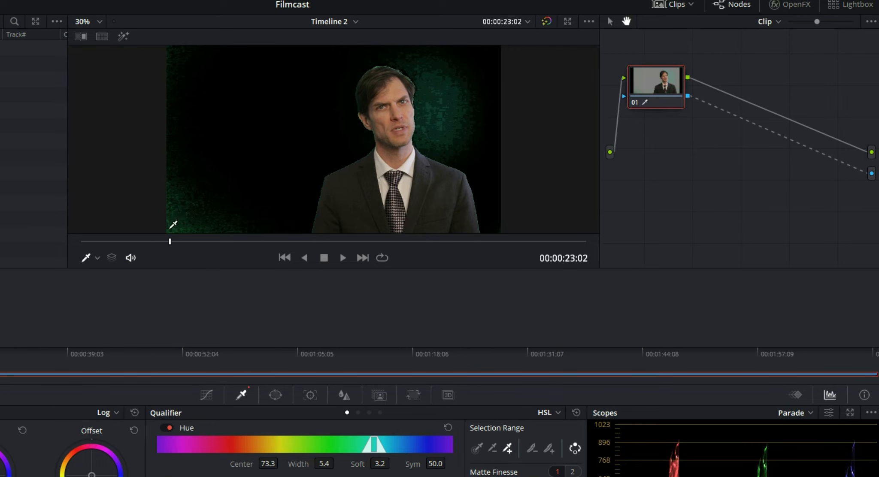
pyautogui.click(172, 226)
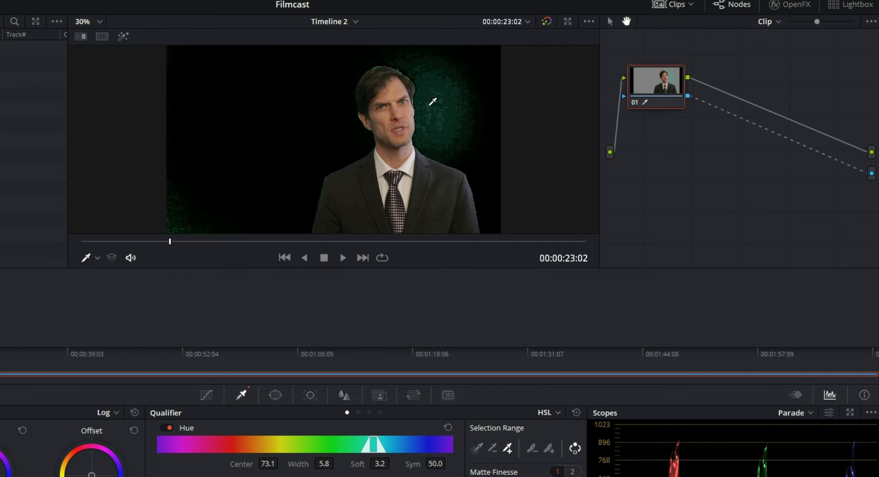
# Refine the qualifier's hue range to center 73.6, width 8.0, softness 4.1 and symmetry 50.4
pyautogui.scroll(3, 432, 102)
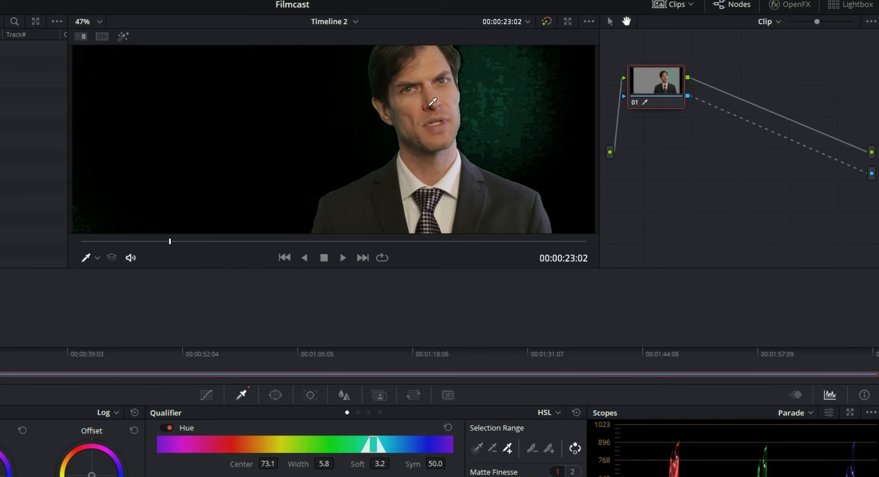
pyautogui.scroll(2, 432, 102)
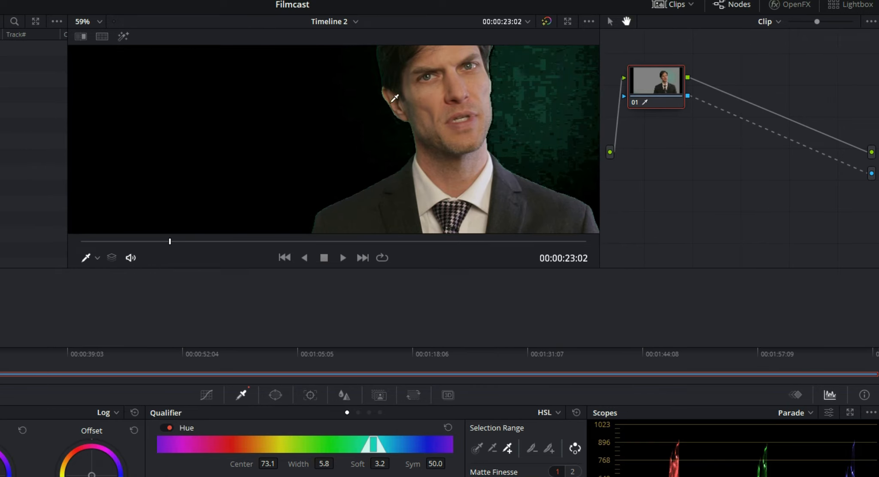
pyautogui.scroll(-2, 501, 97)
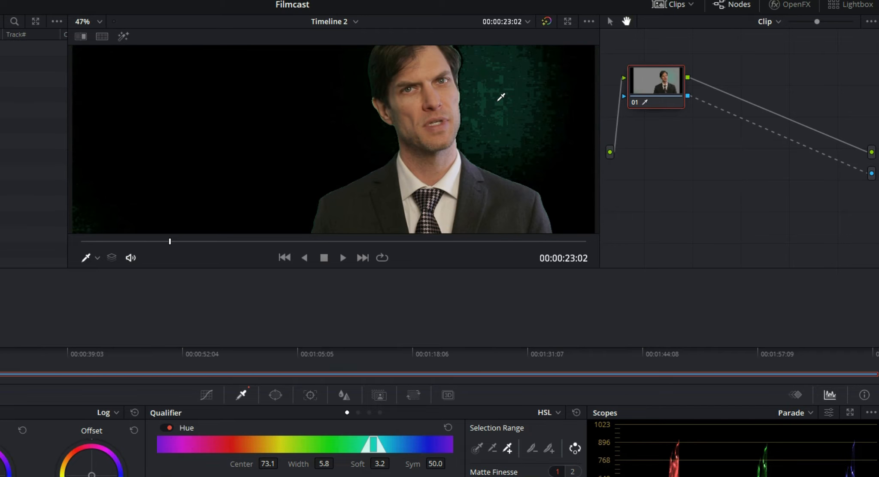
pyautogui.scroll(-1, 501, 97)
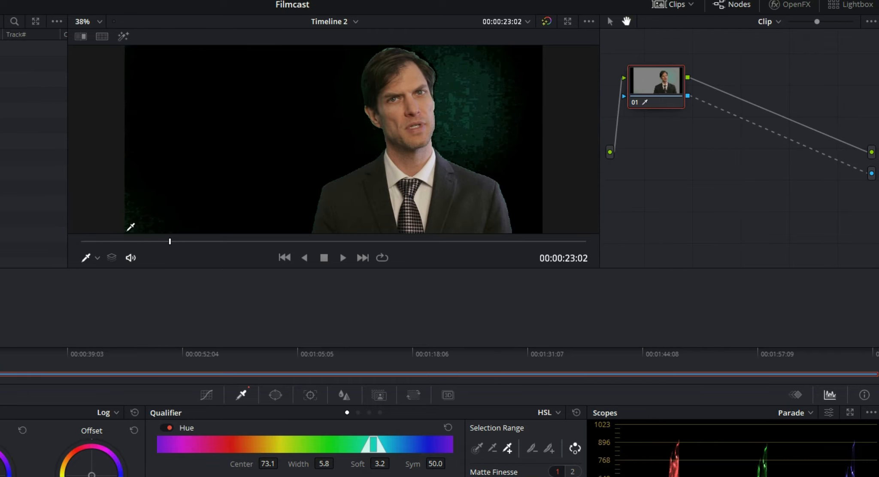
pyautogui.scroll(1, 488, 71)
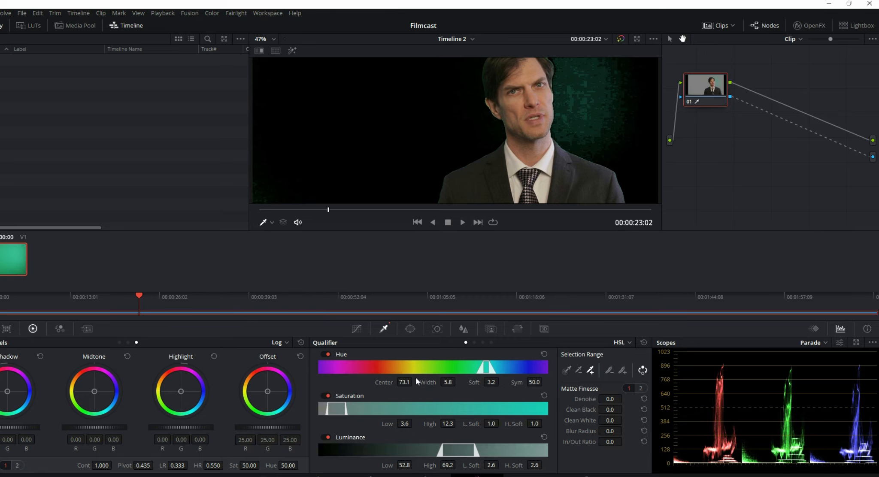
pyautogui.moveTo(402, 383); pyautogui.dragTo(415, 381)
pyautogui.moveTo(415, 383); pyautogui.dragTo(458, 382)
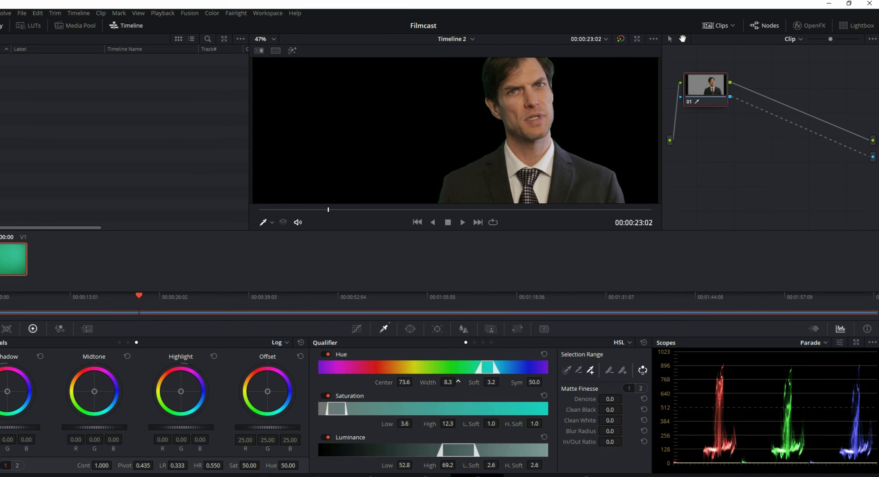
pyautogui.moveTo(458, 382); pyautogui.dragTo(545, 382)
# Set the qualifier's saturation range to 1.9–12.1 and its luminance range to 49.3–66.1
pyautogui.moveTo(346, 413); pyautogui.dragTo(323, 413)
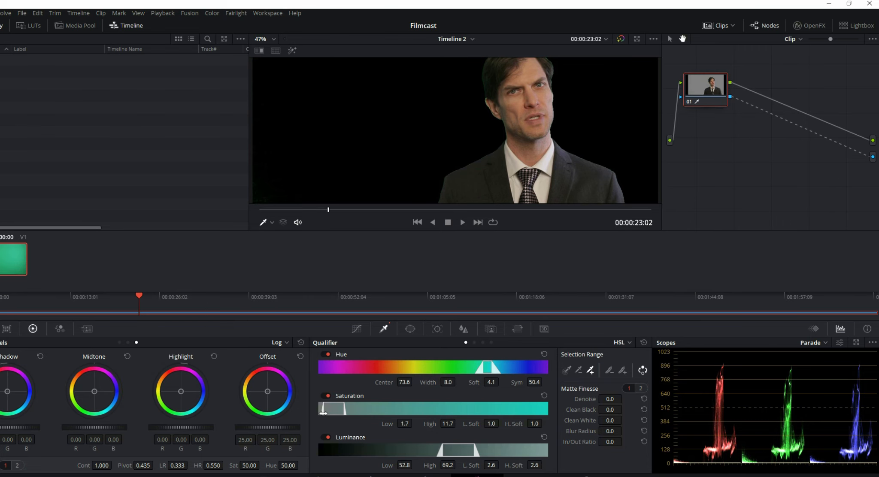
pyautogui.moveTo(324, 413)
pyautogui.mouseDown()
pyautogui.moveTo(338, 413)
pyautogui.moveTo(323, 417)
pyautogui.mouseUp()
pyautogui.moveTo(330, 413); pyautogui.dragTo(330, 413)
pyautogui.moveTo(456, 453)
pyautogui.mouseDown()
pyautogui.moveTo(434, 456)
pyautogui.moveTo(470, 456)
pyautogui.mouseUp()
# Refine the matte finesse with Clean Black 7.8 and Blur Radius 3.6, leaving Denoise and In/Out Ratio at 0.0
pyautogui.moveTo(625, 410); pyautogui.dragTo(625, 409)
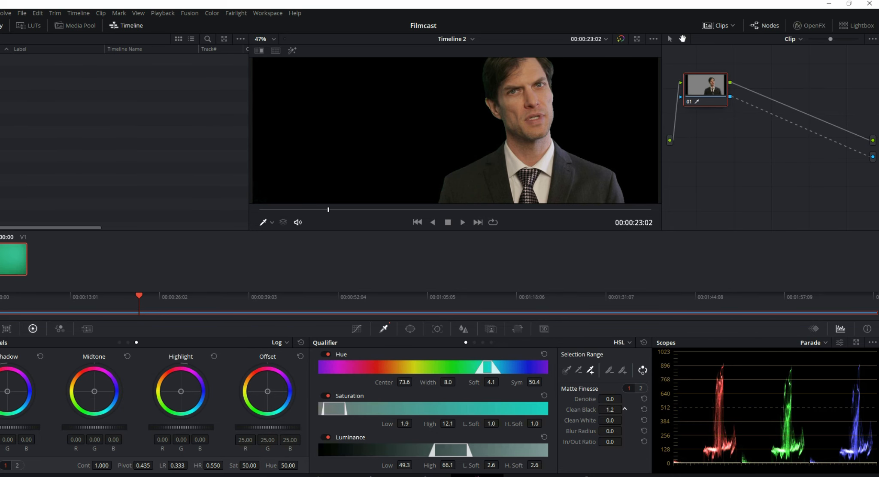
pyautogui.moveTo(625, 409); pyautogui.dragTo(625, 409)
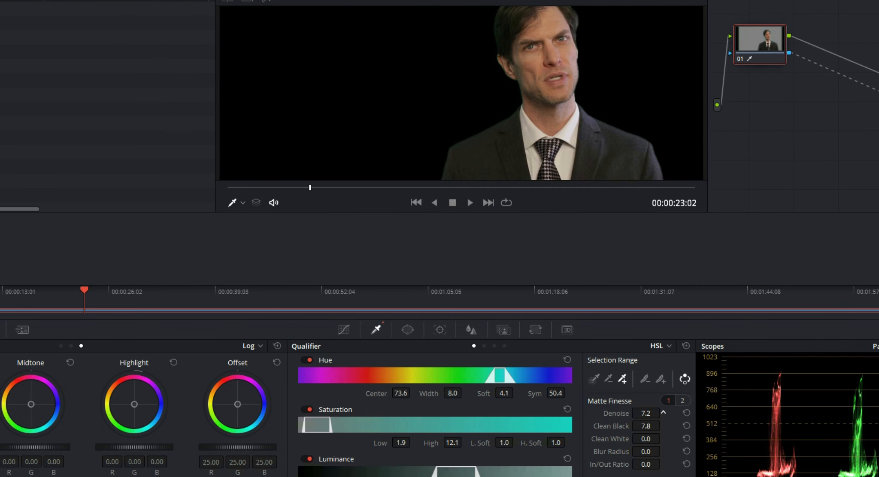
pyautogui.moveTo(646, 414)
pyautogui.mouseDown()
pyautogui.moveTo(674, 414)
pyautogui.moveTo(663, 414)
pyautogui.mouseUp()
pyautogui.moveTo(663, 413); pyautogui.dragTo(663, 439)
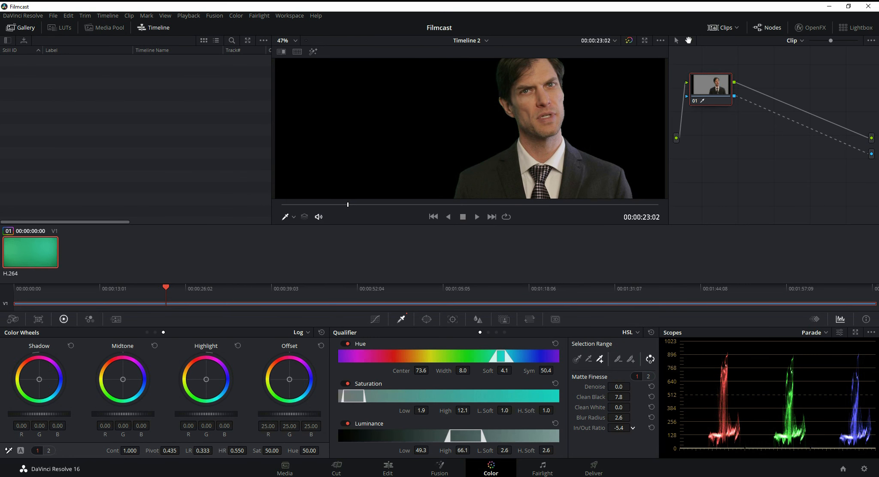
pyautogui.moveTo(619, 428); pyautogui.dragTo(622, 428)
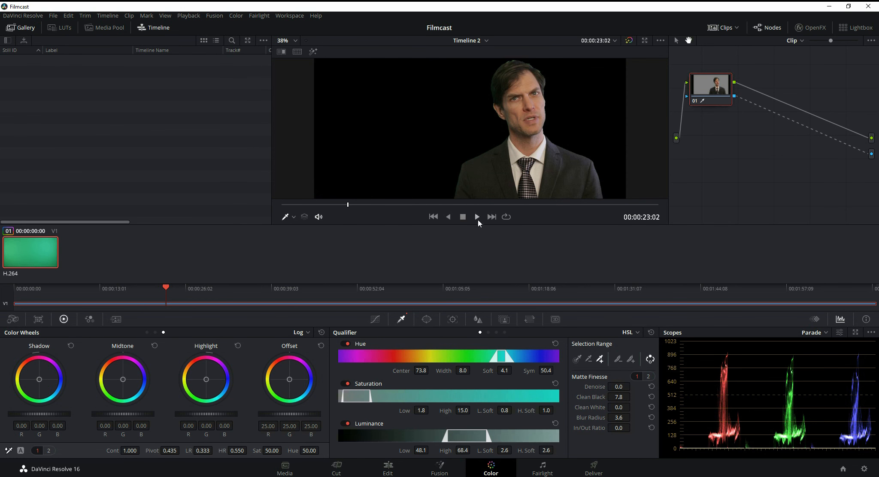
# Play the keyed clip with the audio muted to check the matte edges in motion, and stop playback
pyautogui.click(477, 217)
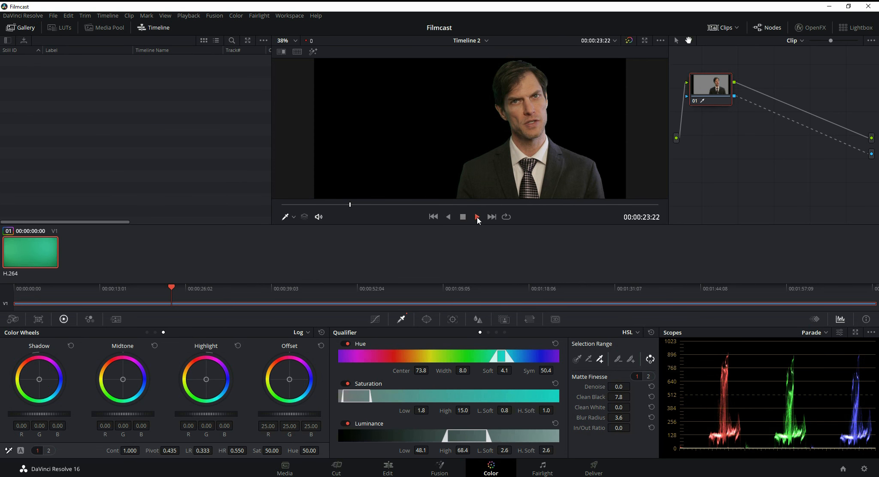
pyautogui.click(319, 217)
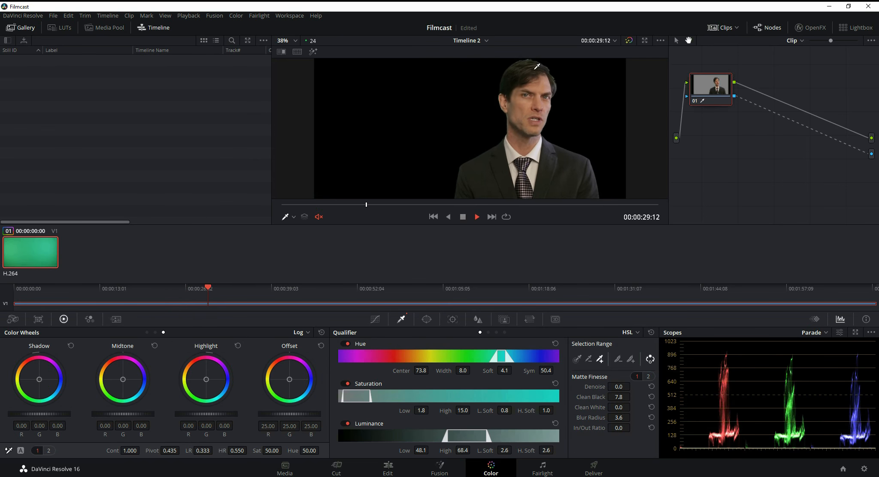
pyautogui.click(463, 217)
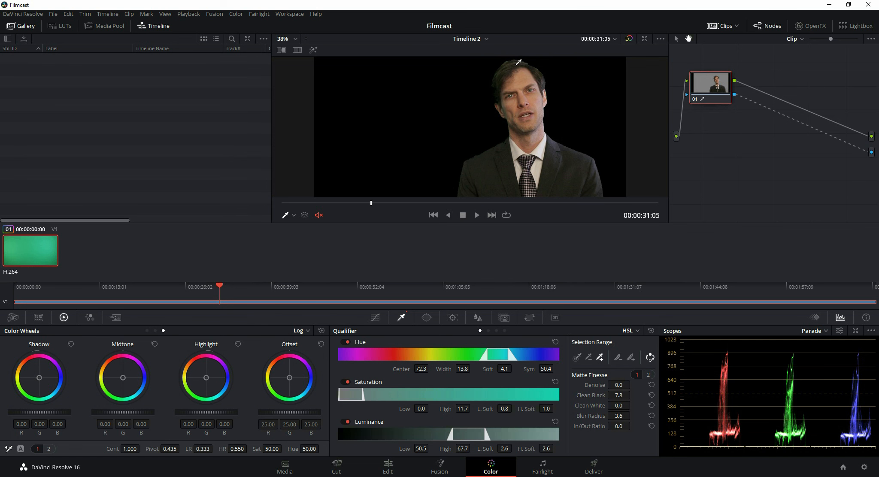
# Move the keyed clip up to Video 2 on the Edit page and import the 011_DSP_MG_3251-Edit image into the media pool
pyautogui.click(398, 467)
pyautogui.moveTo(477, 362); pyautogui.dragTo(480, 350)
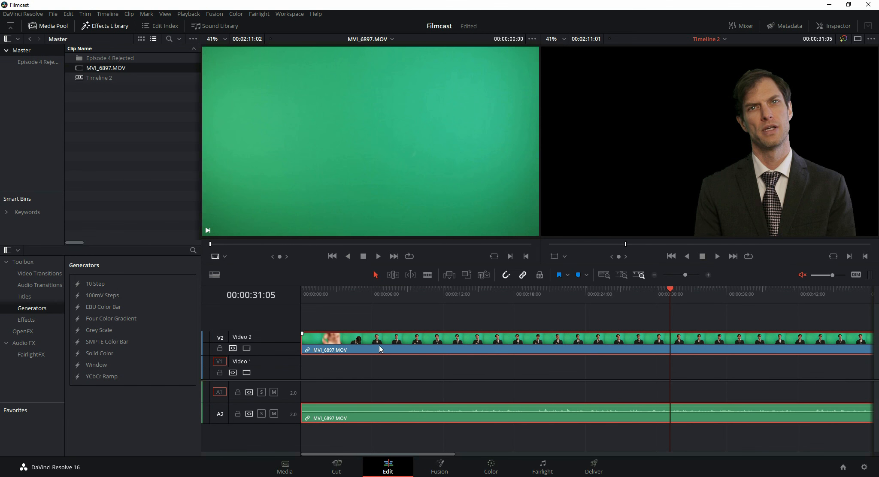
pyautogui.click(91, 113)
pyautogui.hotkey('alt', 'Tab')
pyautogui.click(588, 122)
pyautogui.moveTo(587, 122); pyautogui.dragTo(95, 136)
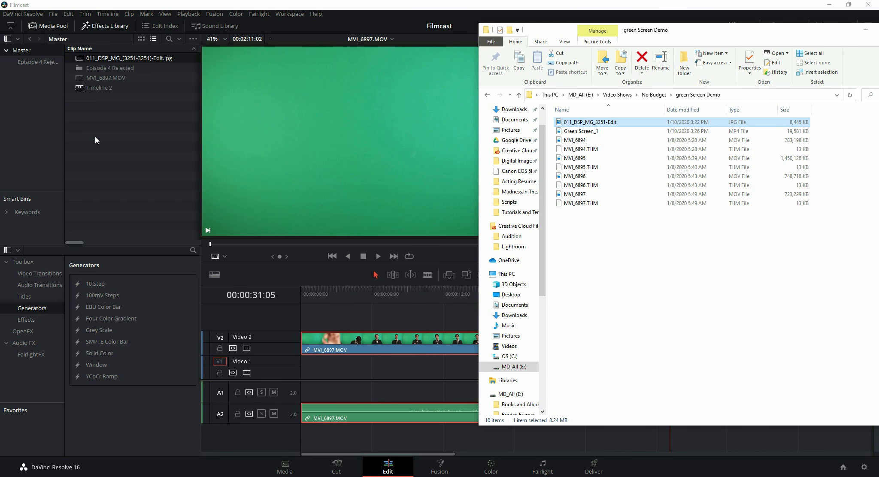
# Place the office image on Video 1 beneath the keyed clip around the playhead and extend its end
pyautogui.moveTo(83, 57); pyautogui.dragTo(630, 371)
pyautogui.click(691, 363)
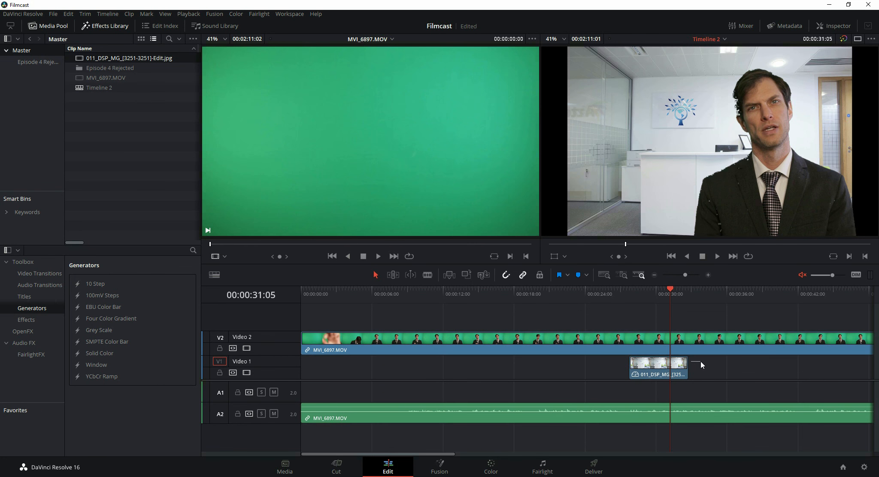
pyautogui.moveTo(687, 363); pyautogui.dragTo(722, 362)
# Readjust the key on the Color page to hue width 10.7 and softness 4.2, with a saturation range of 3.2–14.8
pyautogui.click(544, 469)
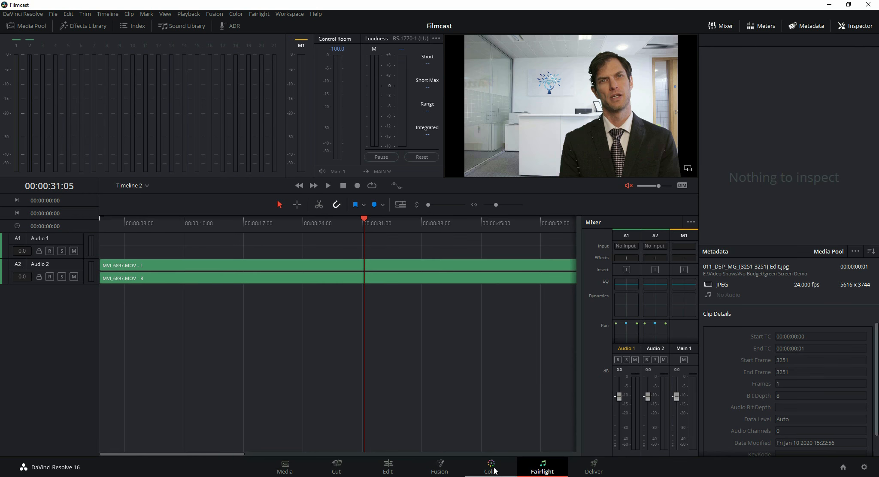
pyautogui.click(492, 470)
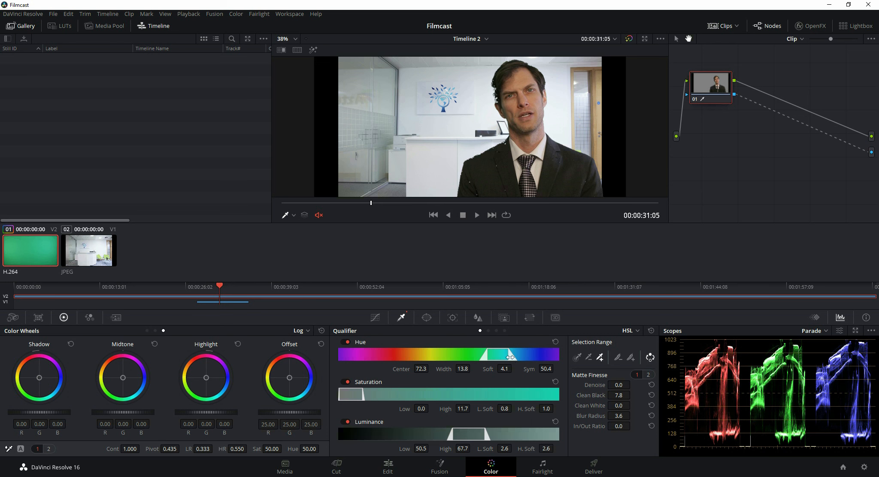
pyautogui.moveTo(510, 357); pyautogui.dragTo(487, 357)
pyautogui.moveTo(358, 394); pyautogui.dragTo(364, 394)
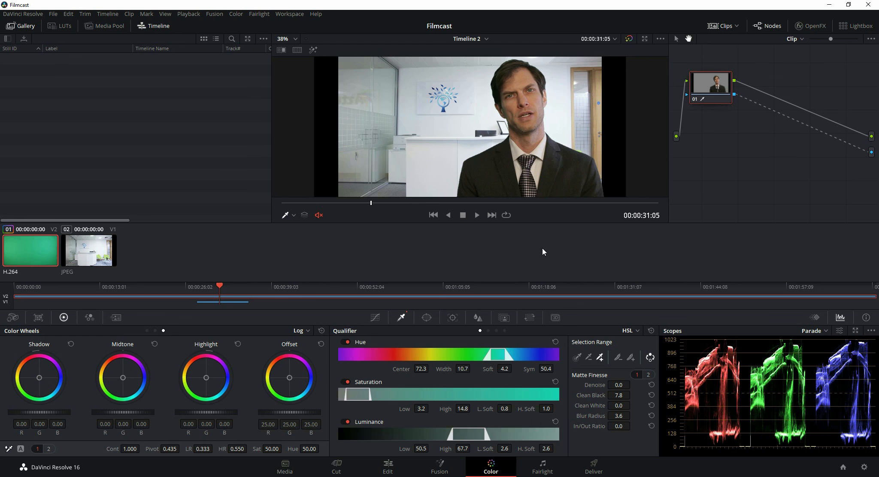